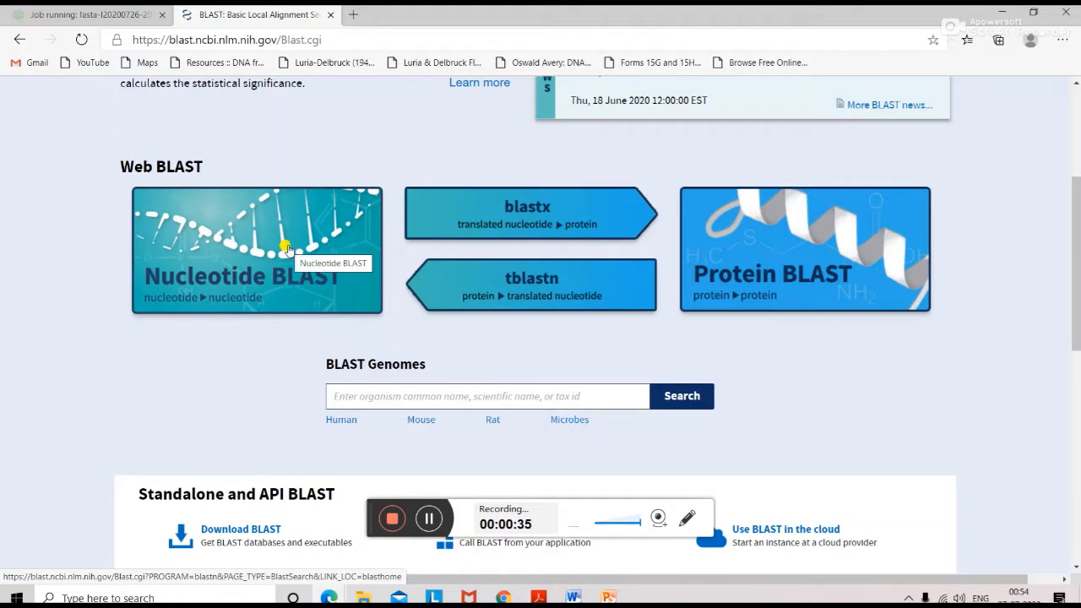
# Look over the blastn, blastp and blastx query forms and return to the BLAST home page
pyautogui.click(287, 249)
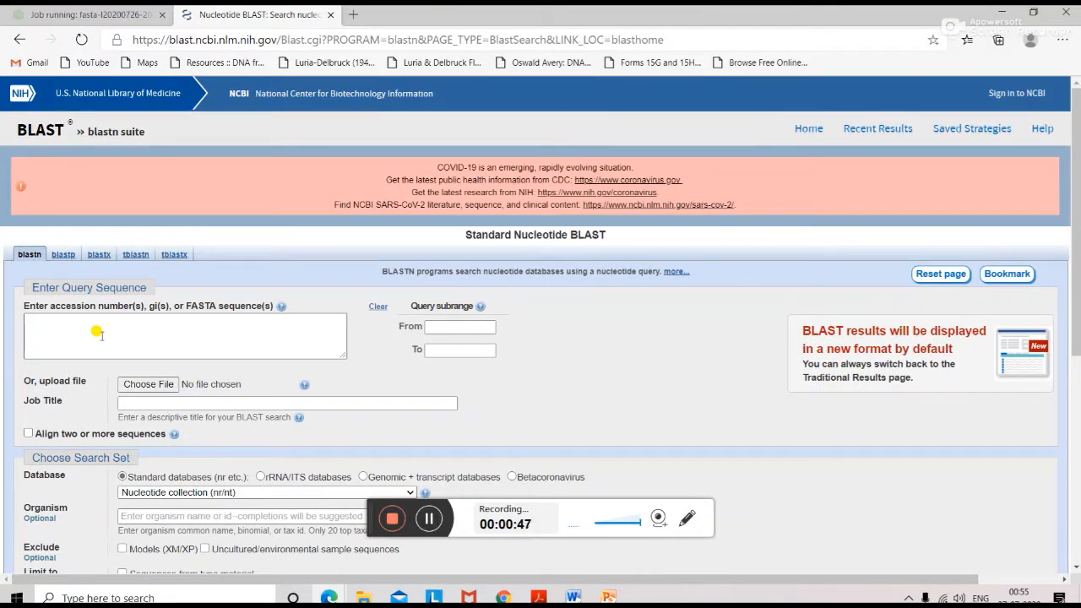
pyautogui.click(99, 334)
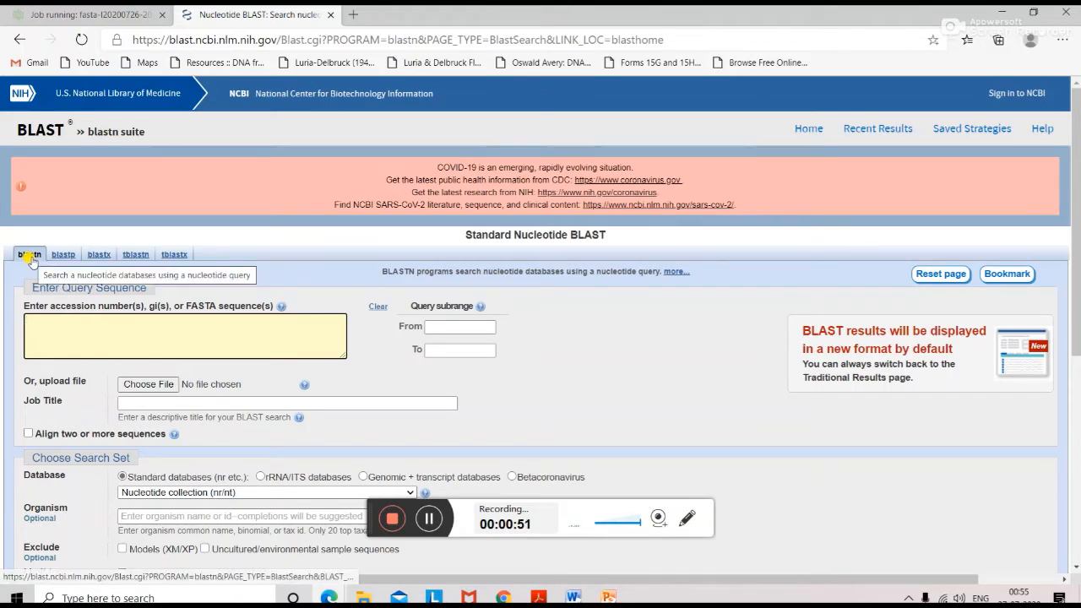
pyautogui.click(62, 256)
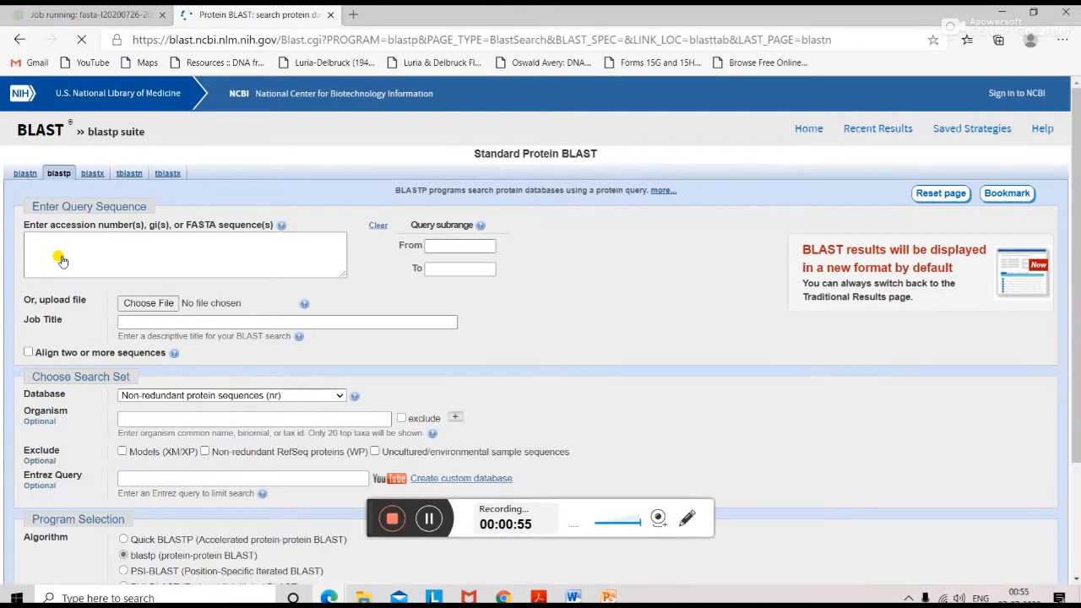
pyautogui.click(93, 178)
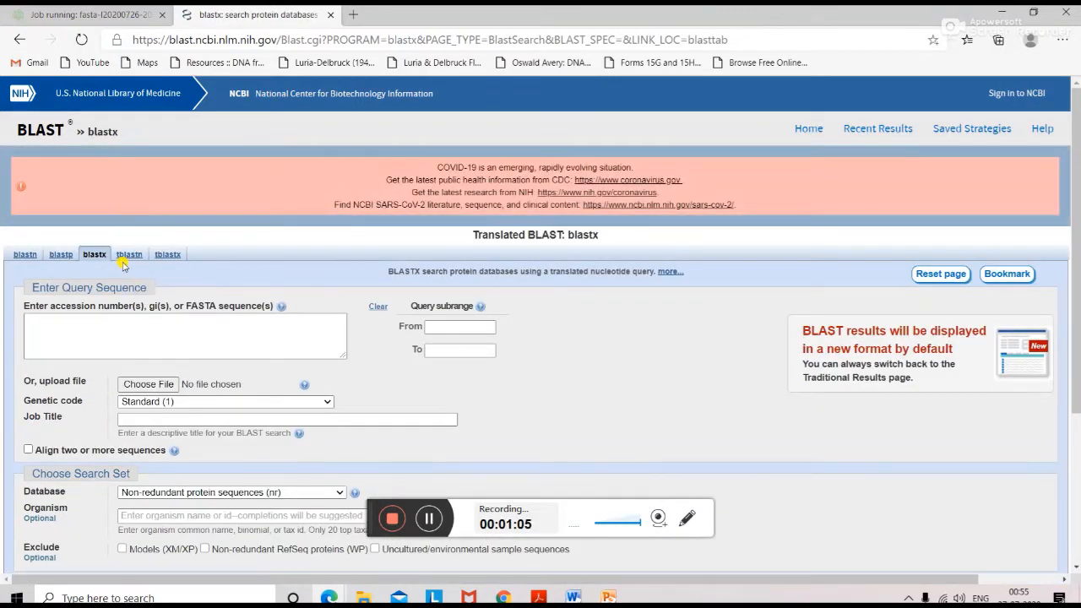
pyautogui.click(20, 42)
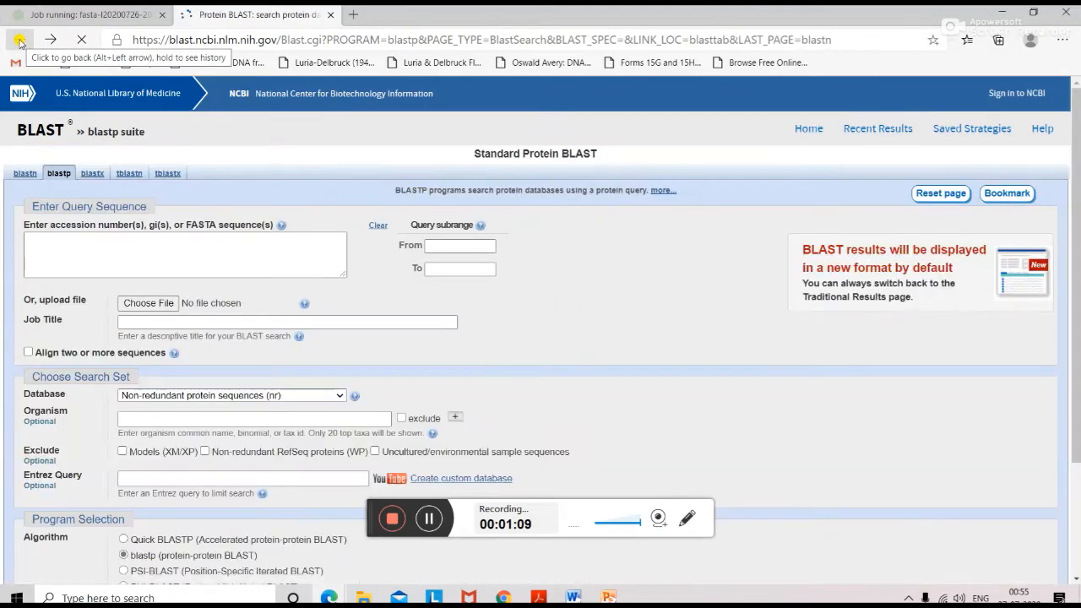
pyautogui.click(20, 41)
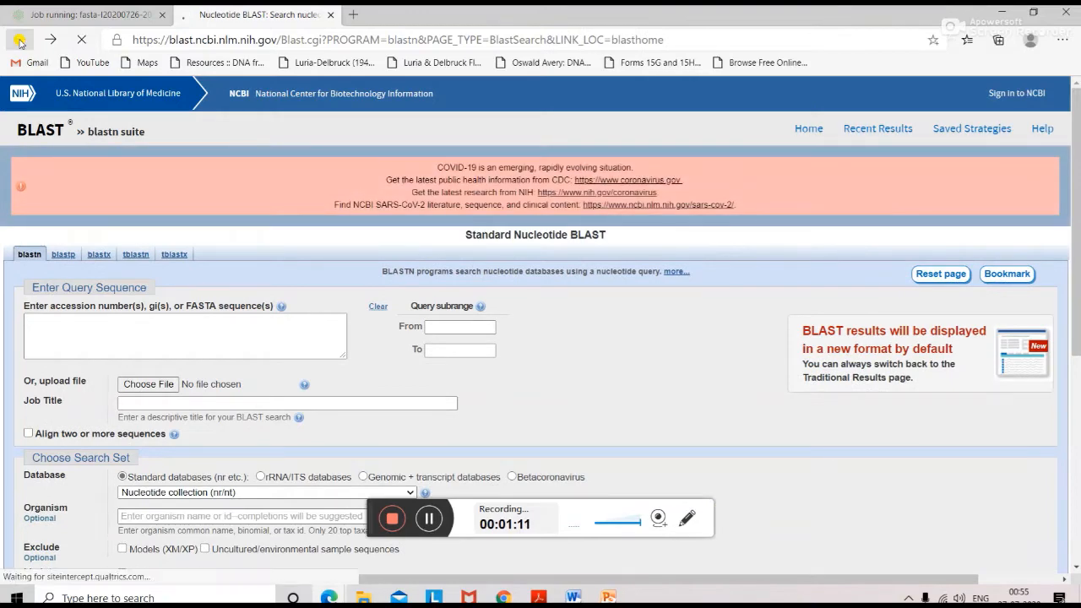
pyautogui.click(19, 41)
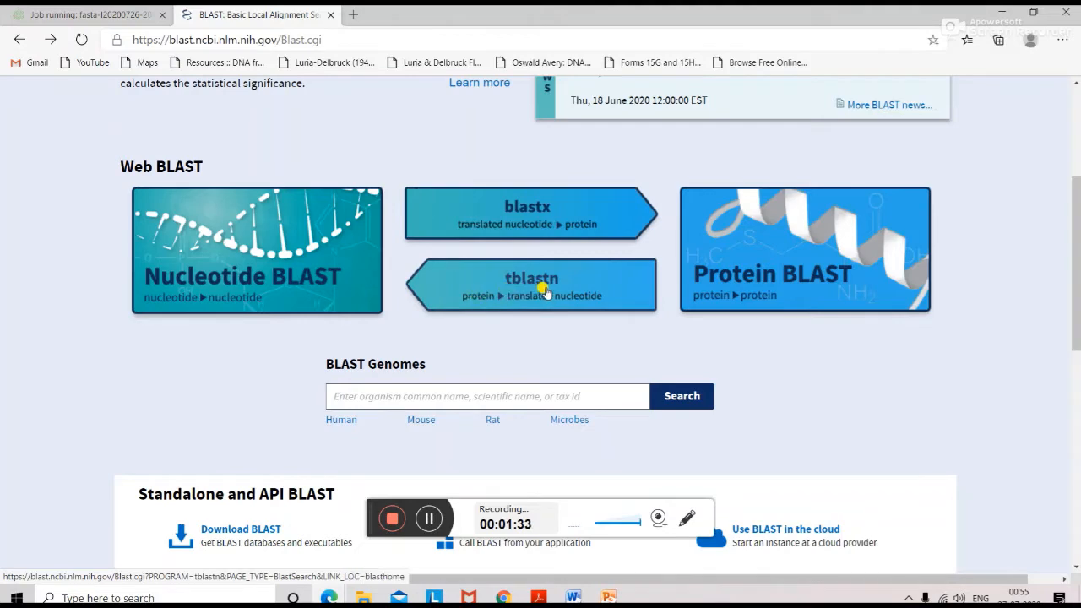
# Open the protein BLAST (blastp) form and enter the query sequence MMKIQIYGTGCANCQMLEKNAREAVKELGIDAEFEKIKEMDQILEAGLTALPGLAVDGELKIMGRVASKEEIKKILS
pyautogui.click(297, 263)
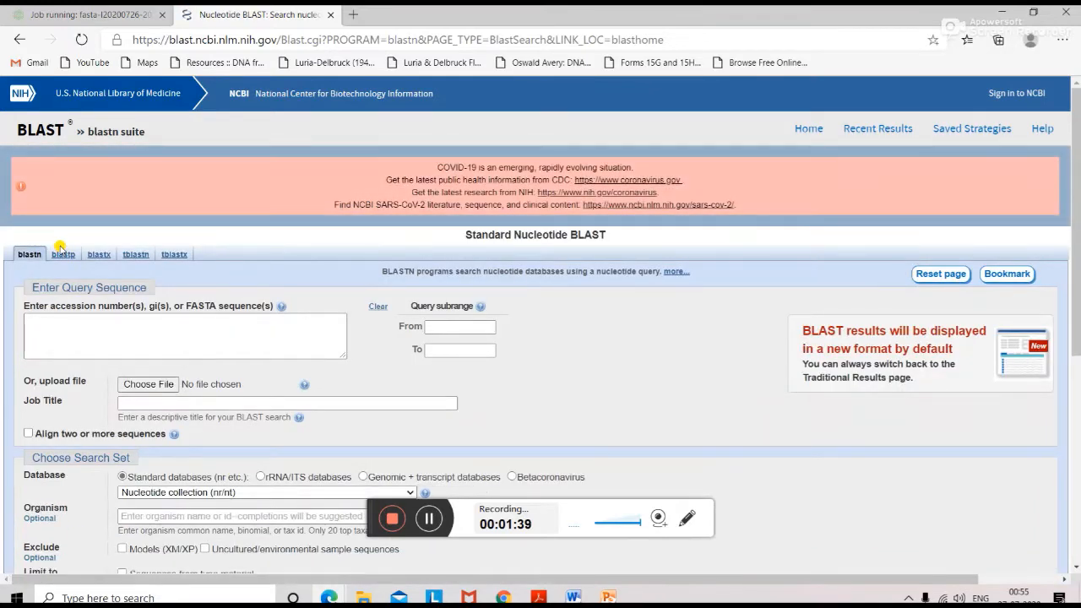
pyautogui.click(58, 328)
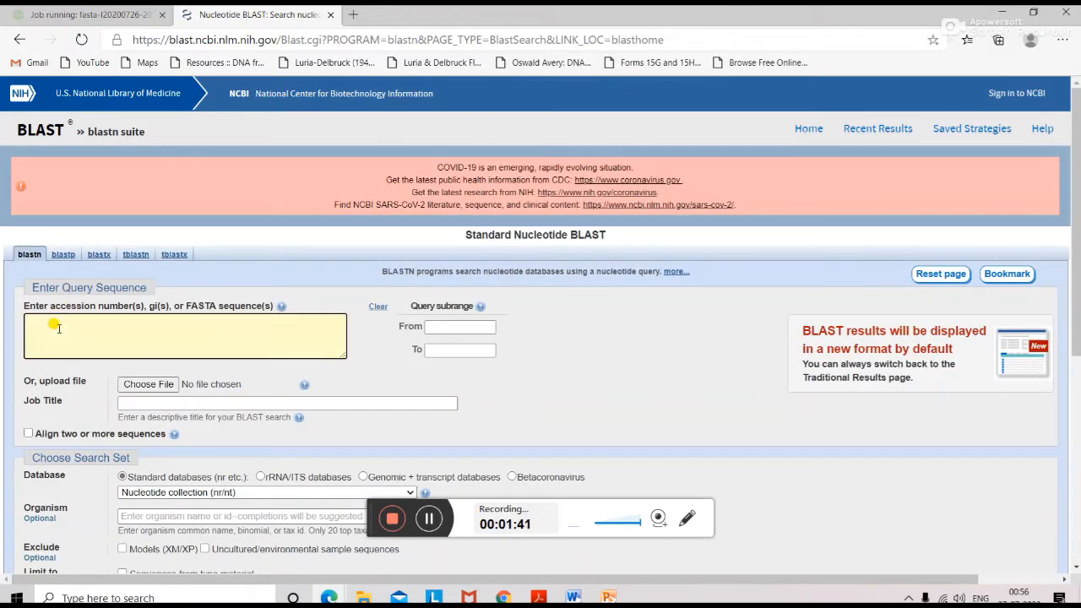
pyautogui.click(64, 255)
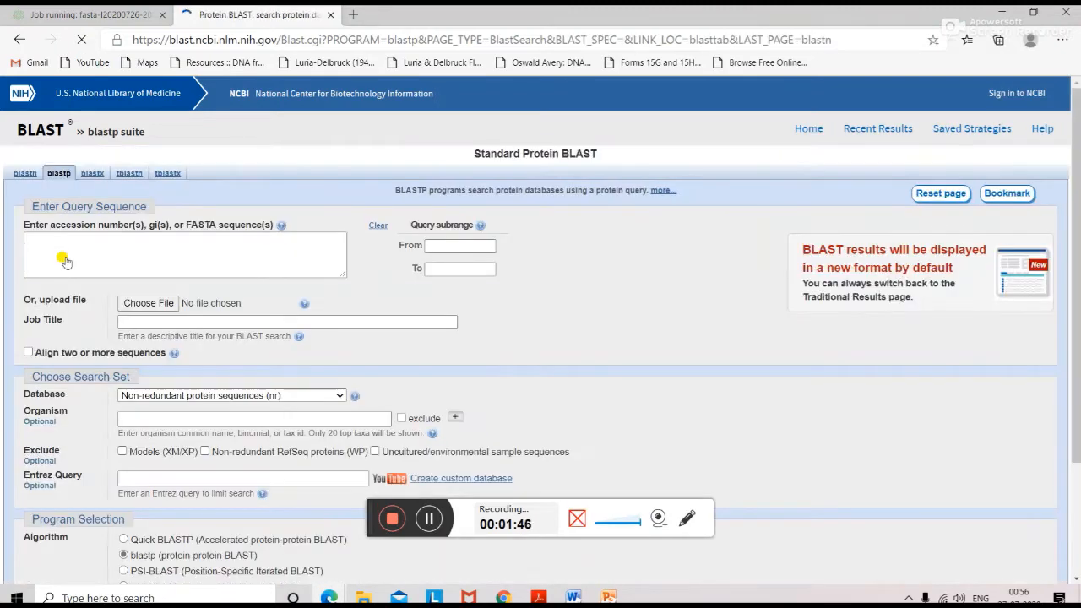
pyautogui.click(65, 243)
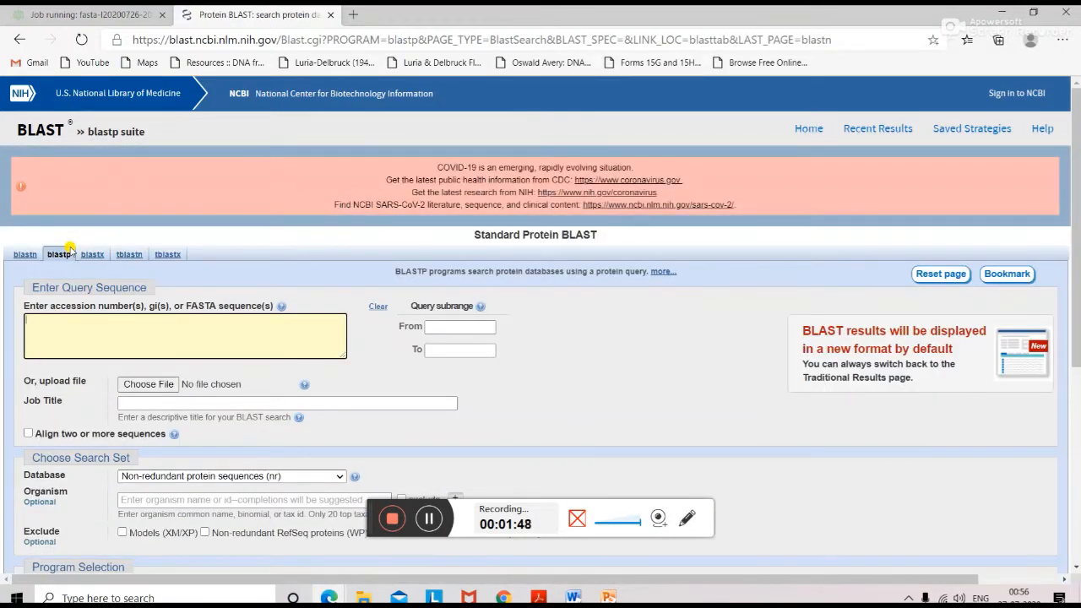
pyautogui.write('MMKIQIYGTGCANCQMLEKNAREAVKELGIDAEFEKIKEMDQILEAGLTALPGLAVDGELKIMGRVASKEEIKKILS')
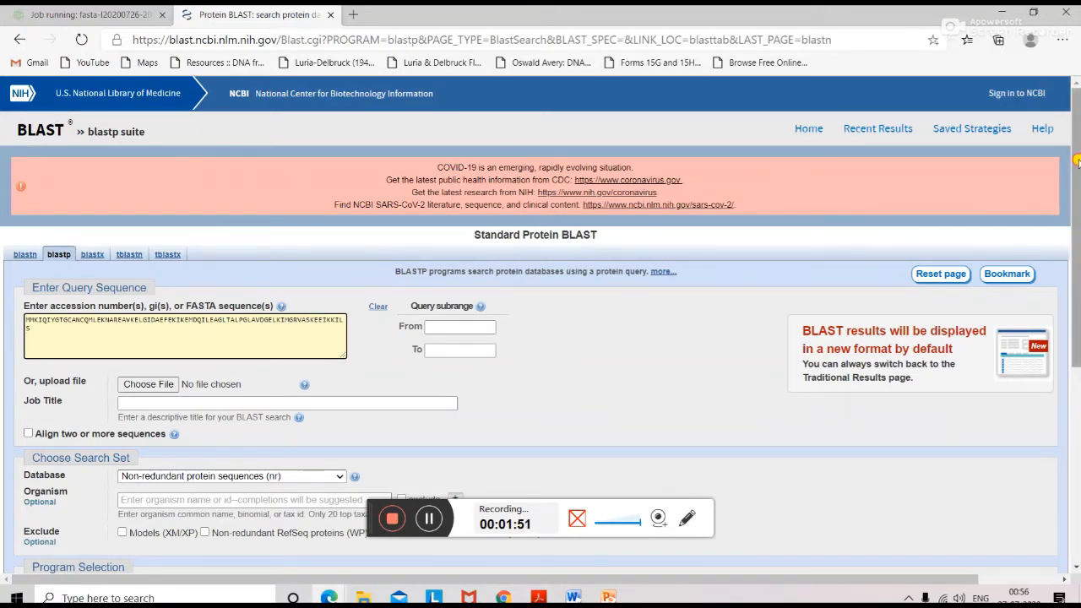
# Review the database choices, keep Non-redundant protein sequences (nr) with the blastp algorithm, and run the BLAST search
pyautogui.moveTo(1076, 160); pyautogui.dragTo(1072, 255)
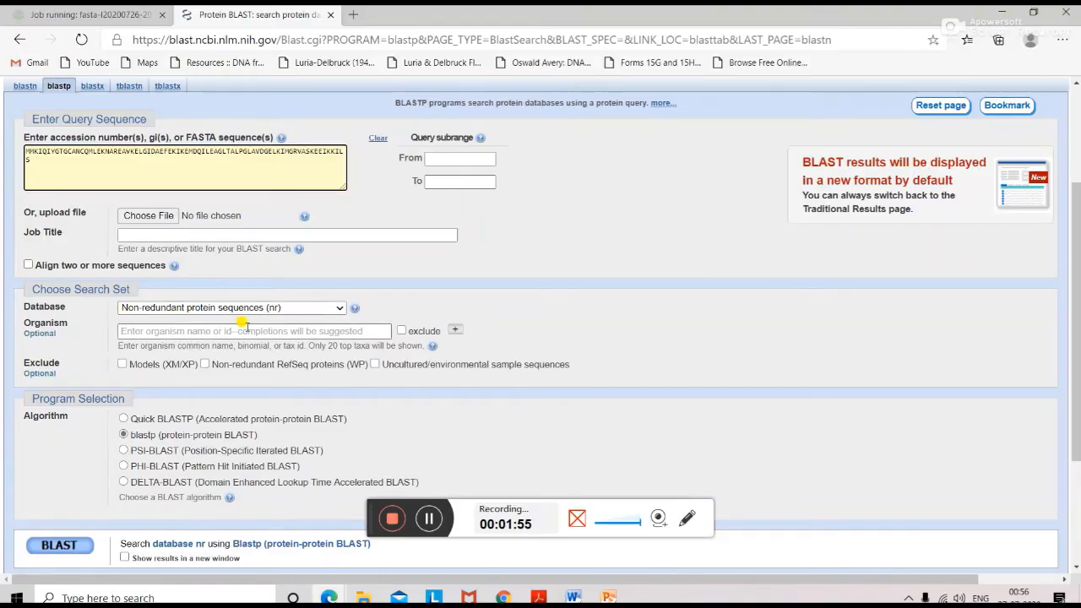
pyautogui.click(342, 309)
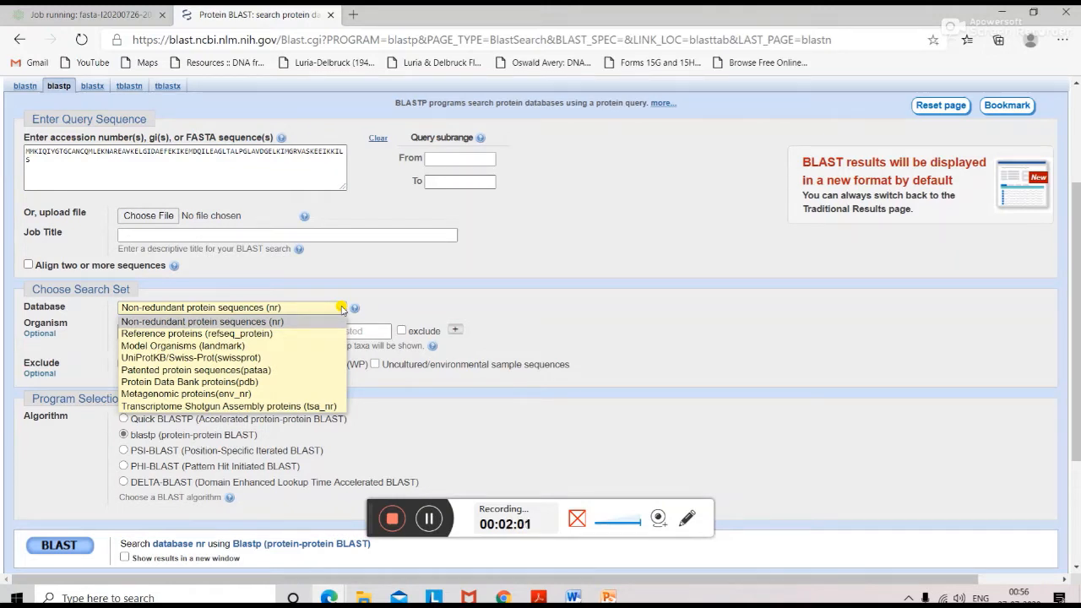
pyautogui.click(342, 309)
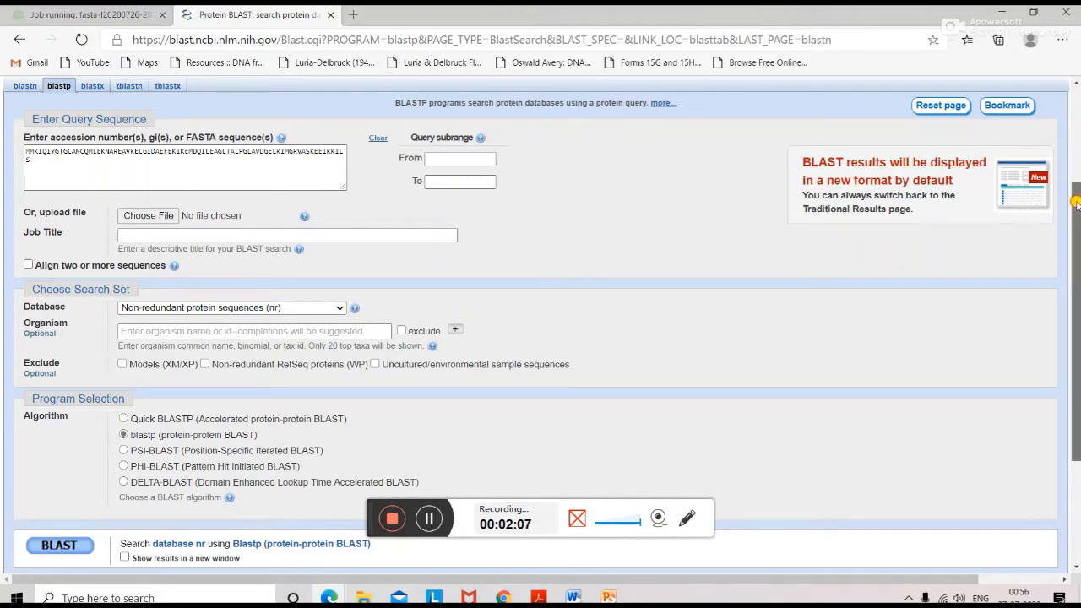
pyautogui.moveTo(1076, 202); pyautogui.dragTo(1076, 265)
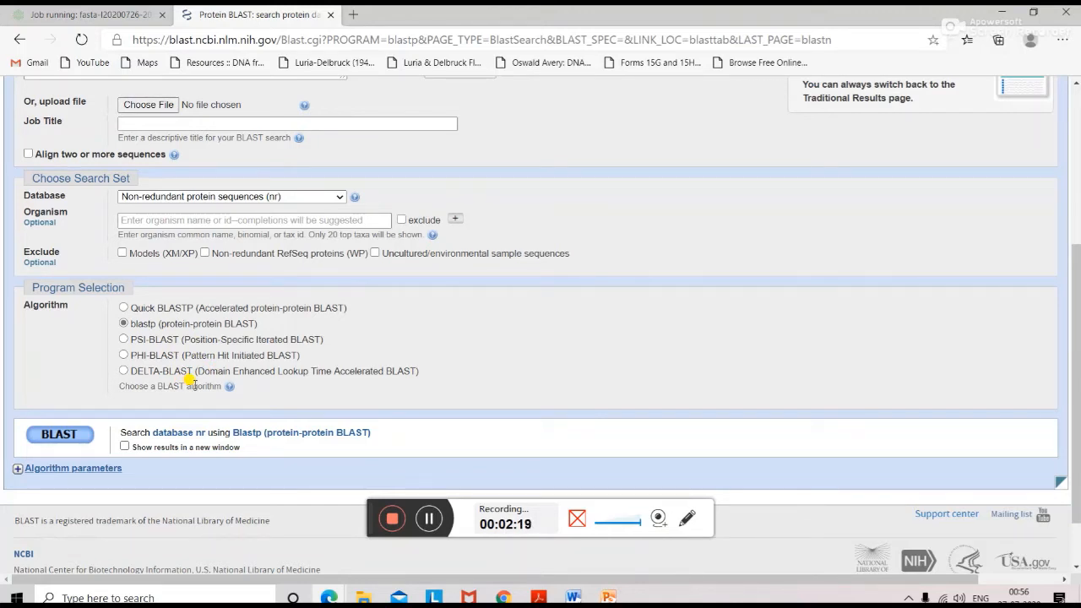
pyautogui.click(72, 437)
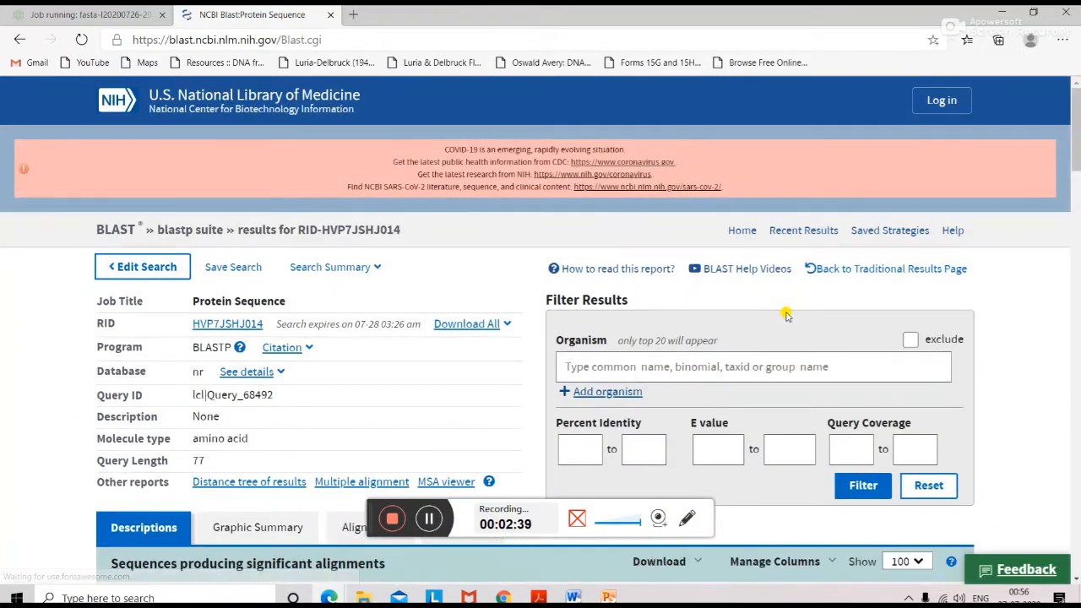
# Review the list of sequences producing significant alignments and examine the pairwise alignments of the top hits
pyautogui.moveTo(1076, 135); pyautogui.dragTo(1078, 201)
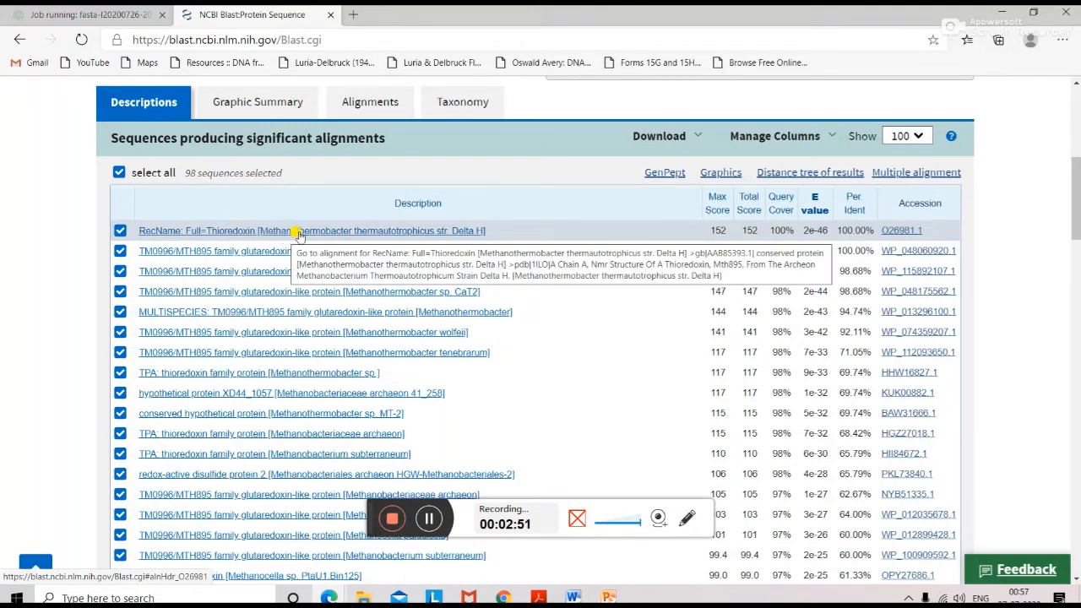
pyautogui.moveTo(1075, 169)
pyautogui.mouseDown()
pyautogui.moveTo(1065, 507)
pyautogui.moveTo(1064, 112)
pyautogui.moveTo(1064, 156)
pyautogui.mouseUp()
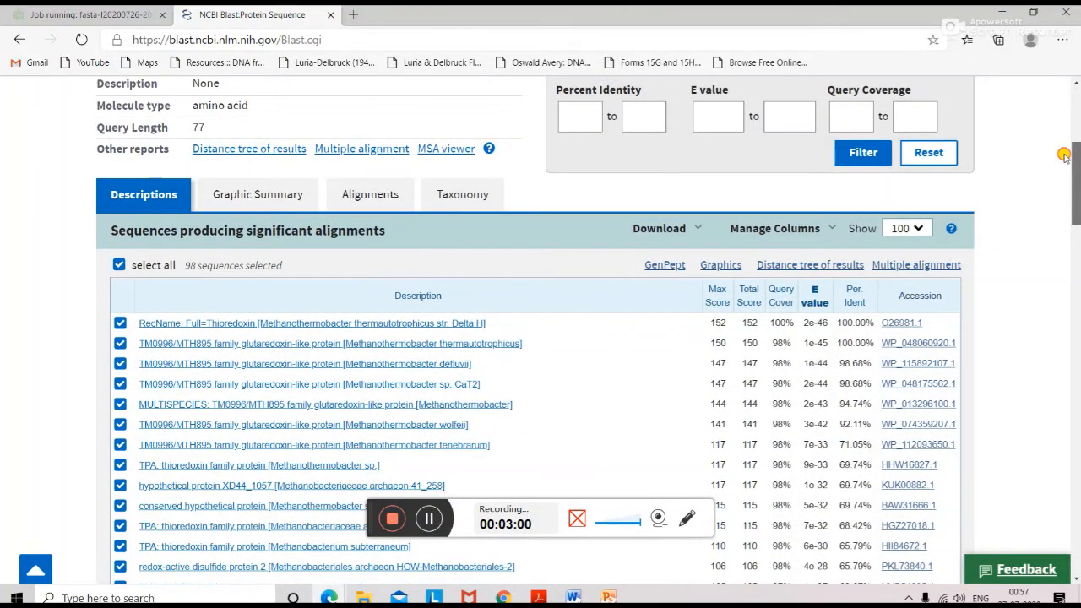
pyautogui.click(362, 193)
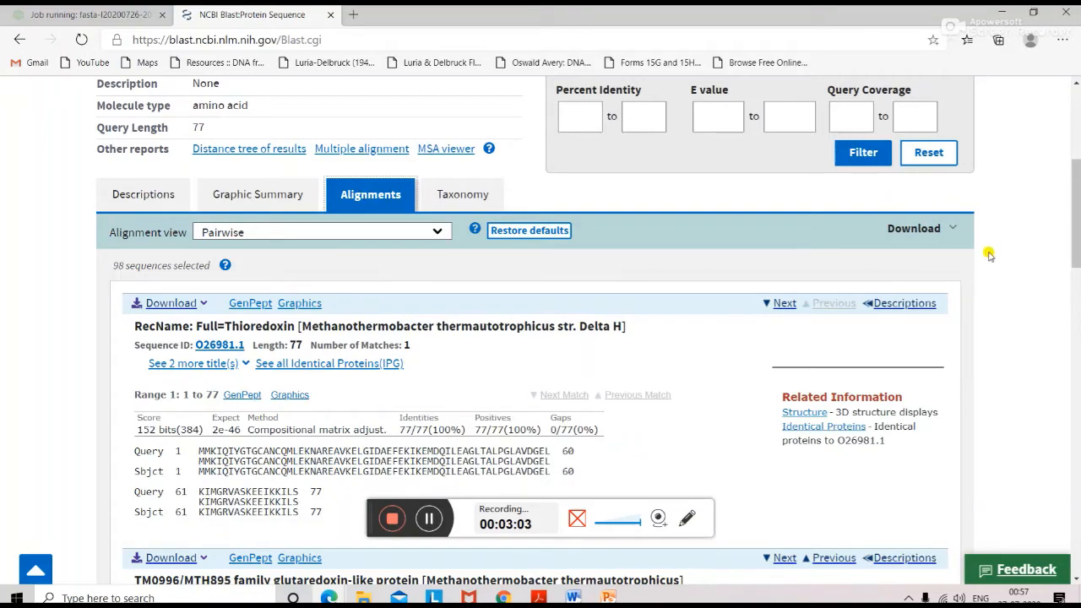
pyautogui.moveTo(1078, 192); pyautogui.dragTo(1077, 274)
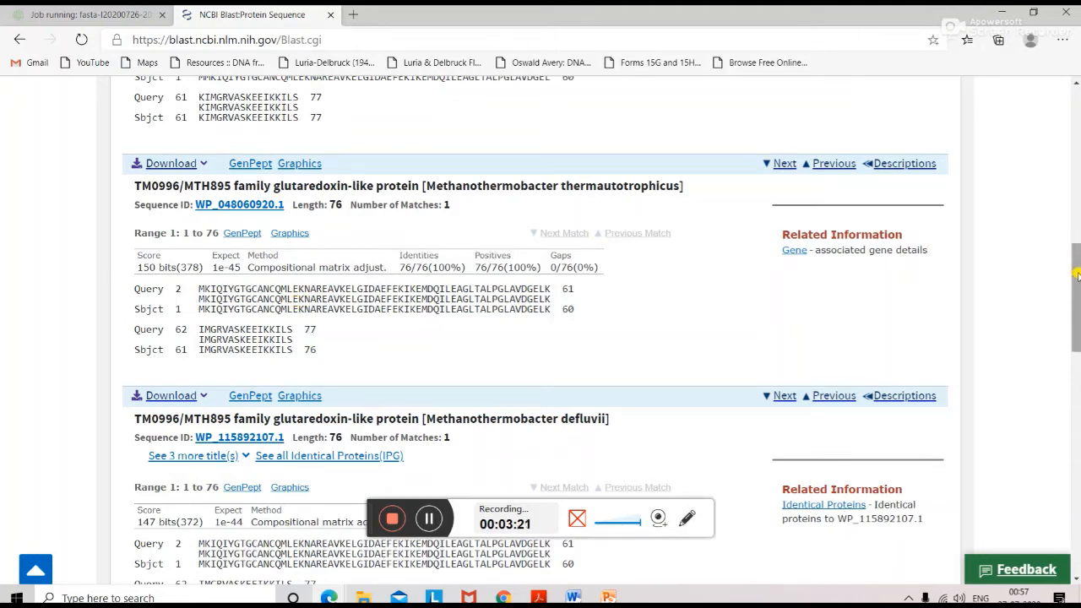
pyautogui.moveTo(1077, 274); pyautogui.dragTo(1071, 195)
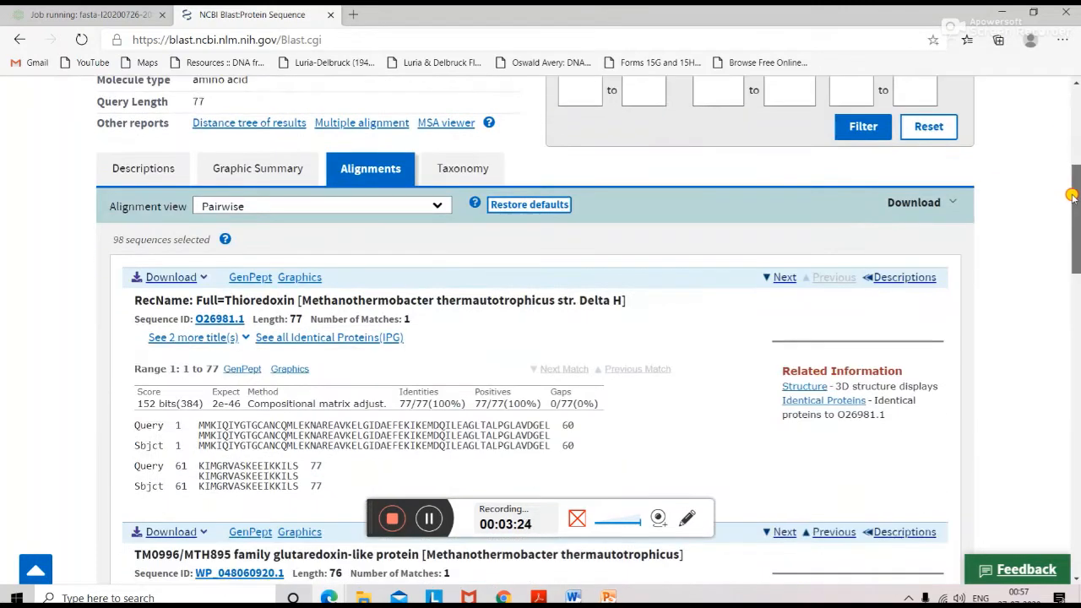
# Examine the graphic summary of the BLAST hits and the taxonomy lineage report for the protein query
pyautogui.click(256, 169)
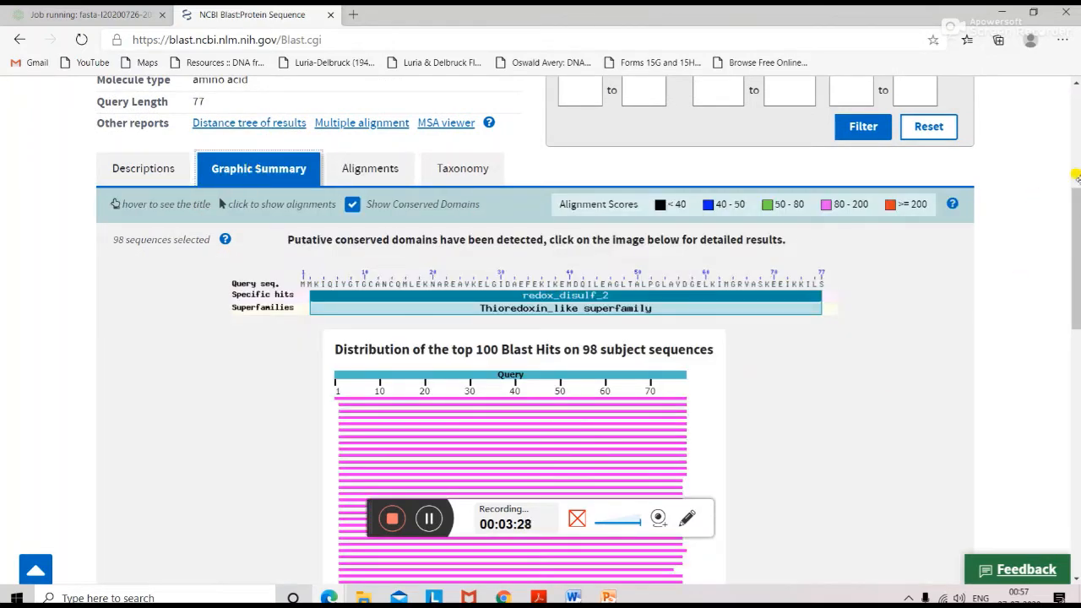
pyautogui.moveTo(1076, 210); pyautogui.dragTo(1056, 265)
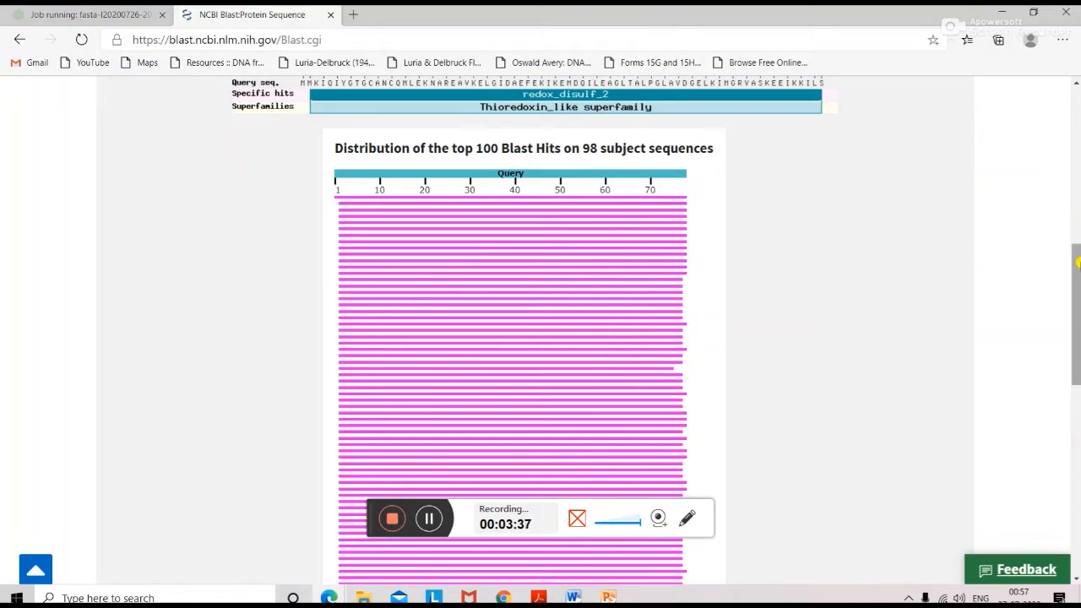
pyautogui.moveTo(1079, 263); pyautogui.dragTo(1068, 122)
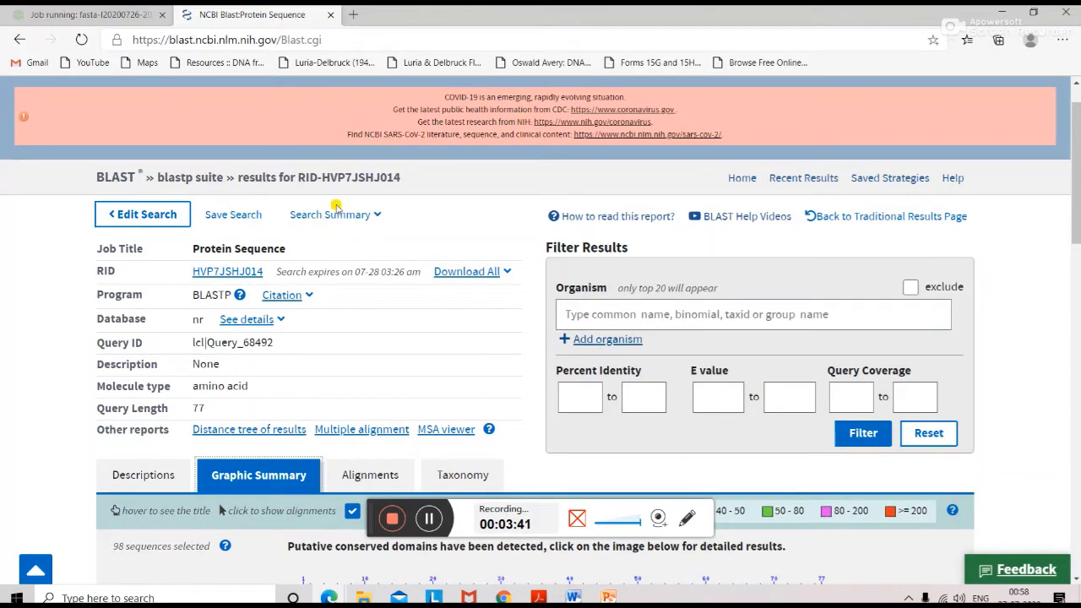
pyautogui.click(457, 477)
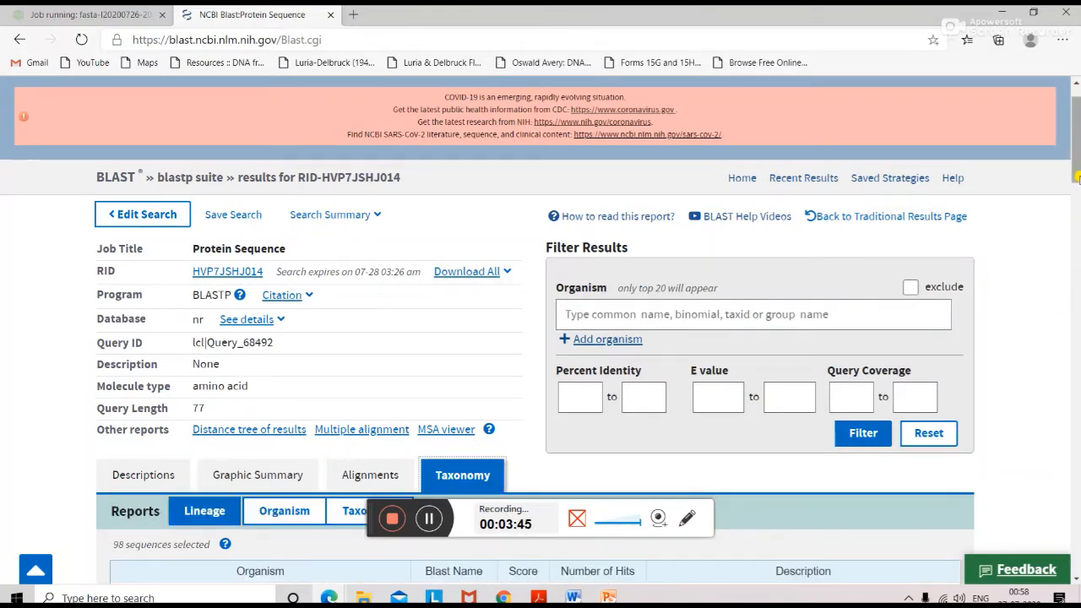
pyautogui.moveTo(1078, 179); pyautogui.dragTo(1078, 247)
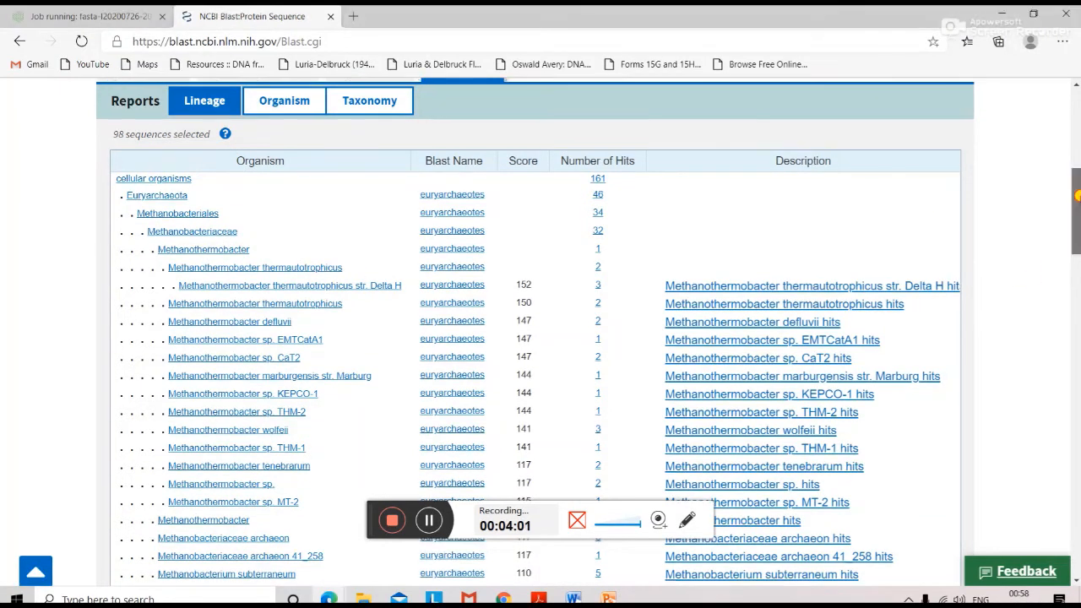
pyautogui.moveTo(1075, 209); pyautogui.dragTo(1076, 110)
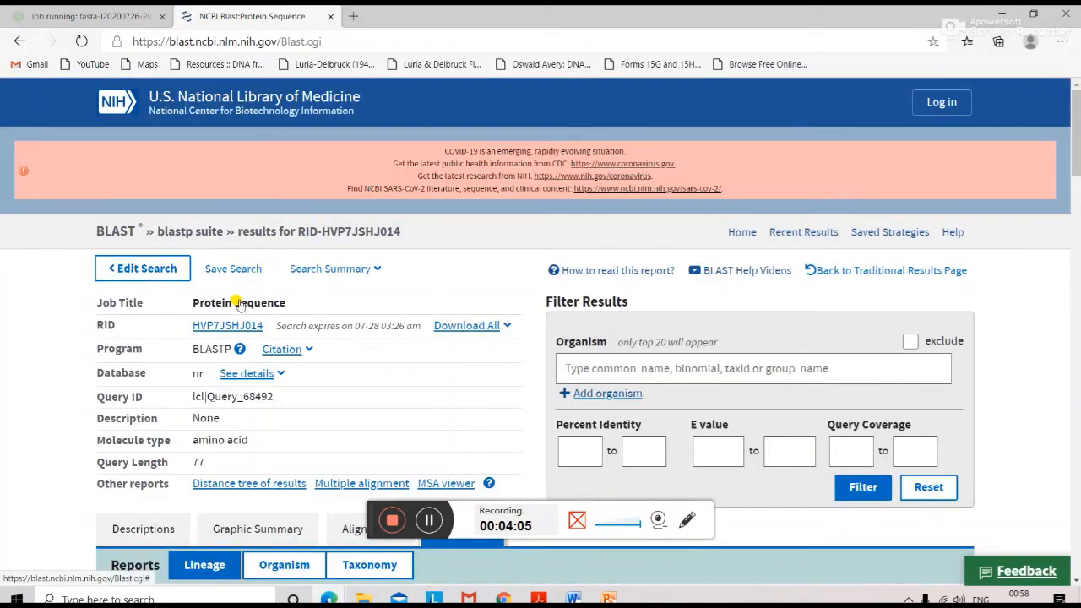
# Go back to the search form, switch to Nucleotide BLAST (blastn), and clear the protein query sequence
pyautogui.click(18, 41)
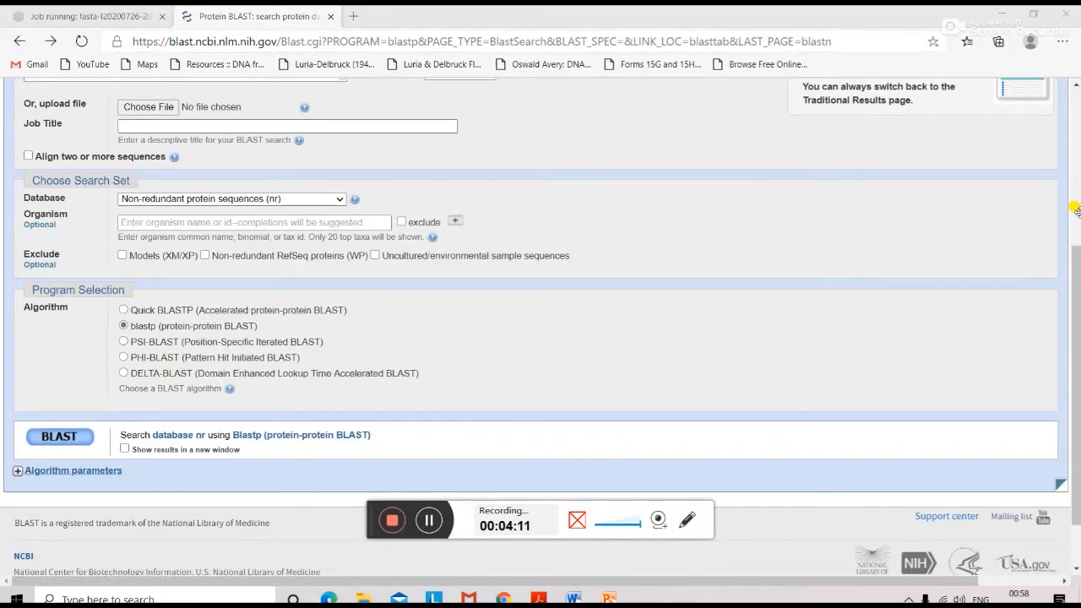
pyautogui.moveTo(1078, 262); pyautogui.dragTo(1078, 53)
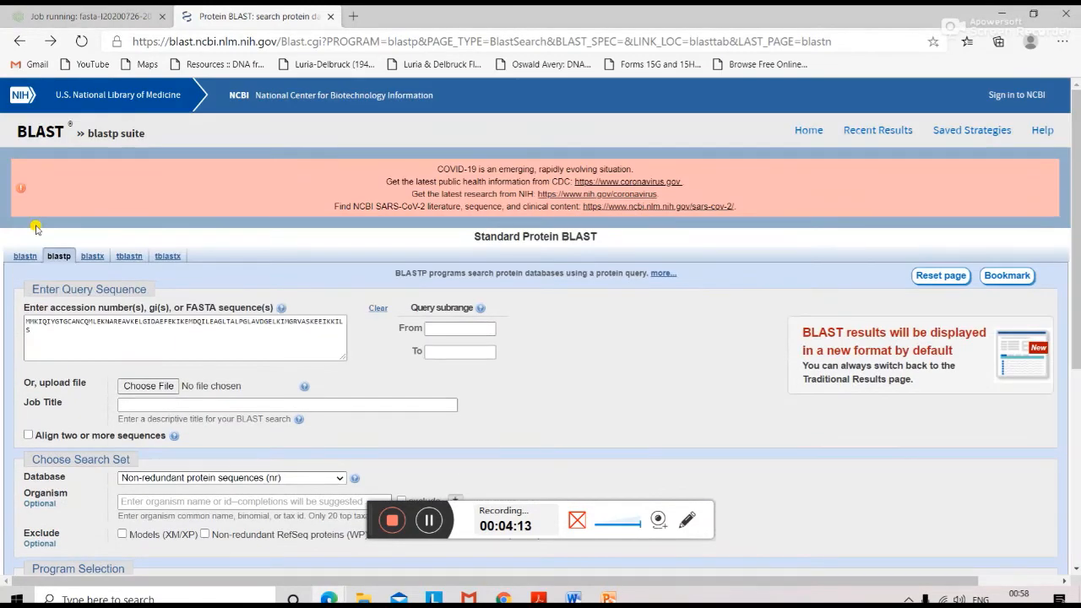
pyautogui.click(25, 259)
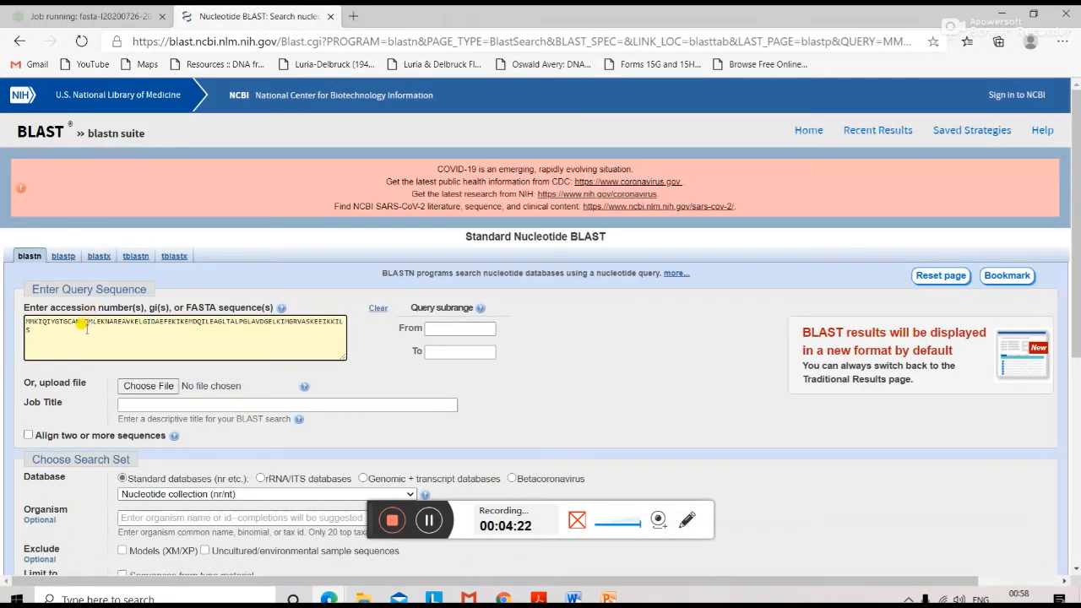
pyautogui.click(378, 309)
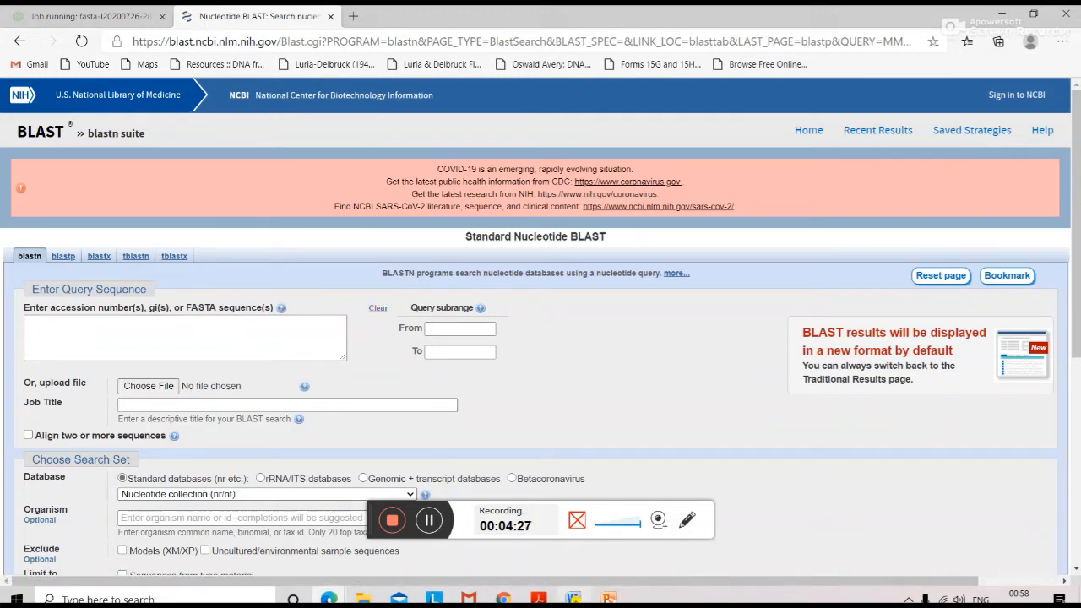
# Switch to the BLAST 1 document in Word, copy its nucleotide sequence, and return to the Nucleotide BLAST page in the browser
pyautogui.moveTo(573, 596)
pyautogui.click(692, 555)
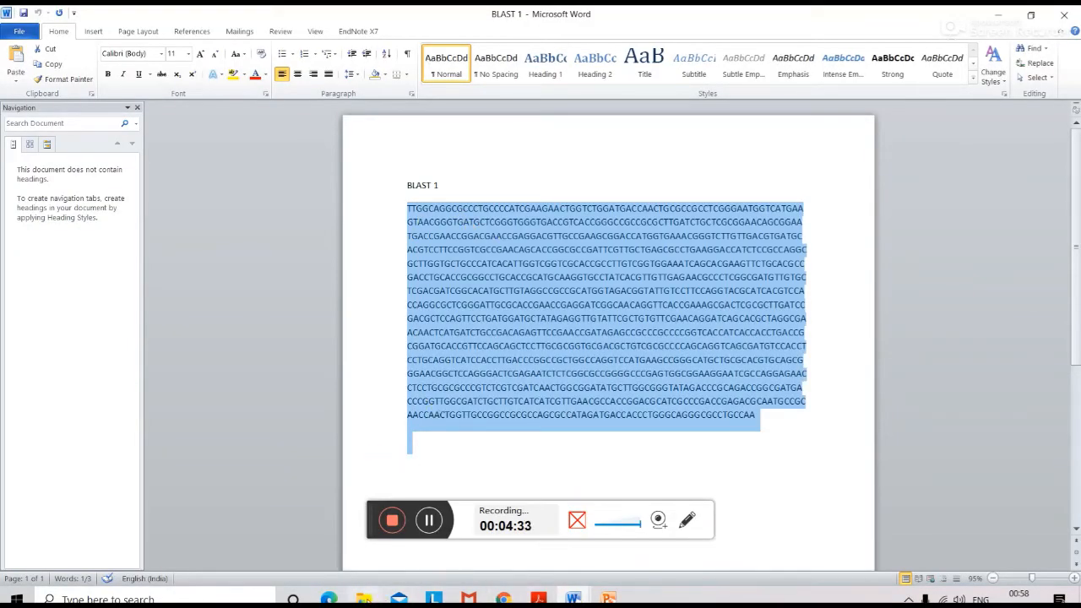
pyautogui.click(329, 598)
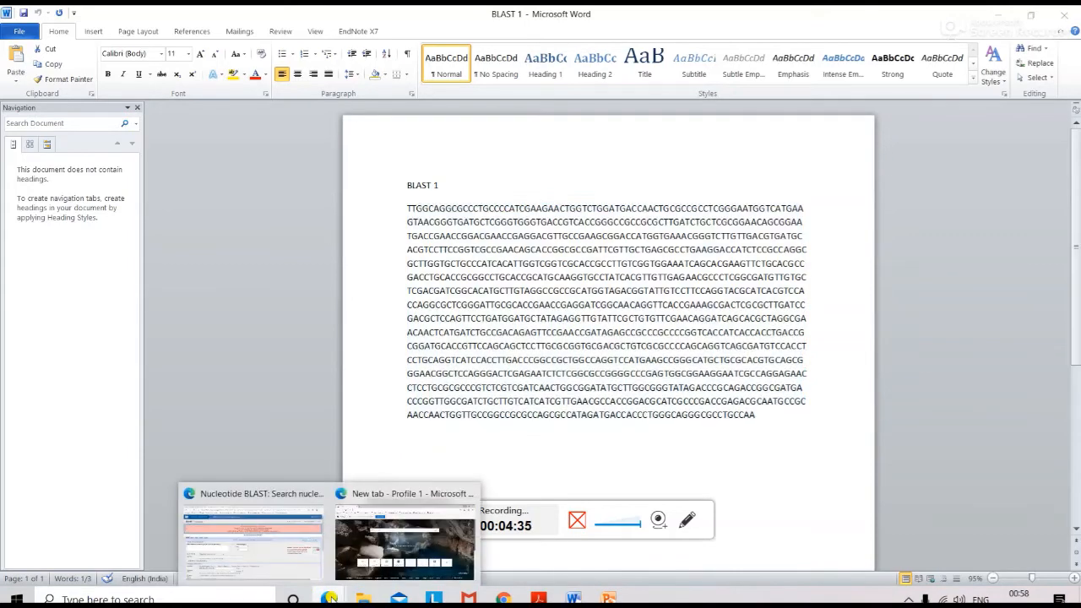
pyautogui.click(290, 555)
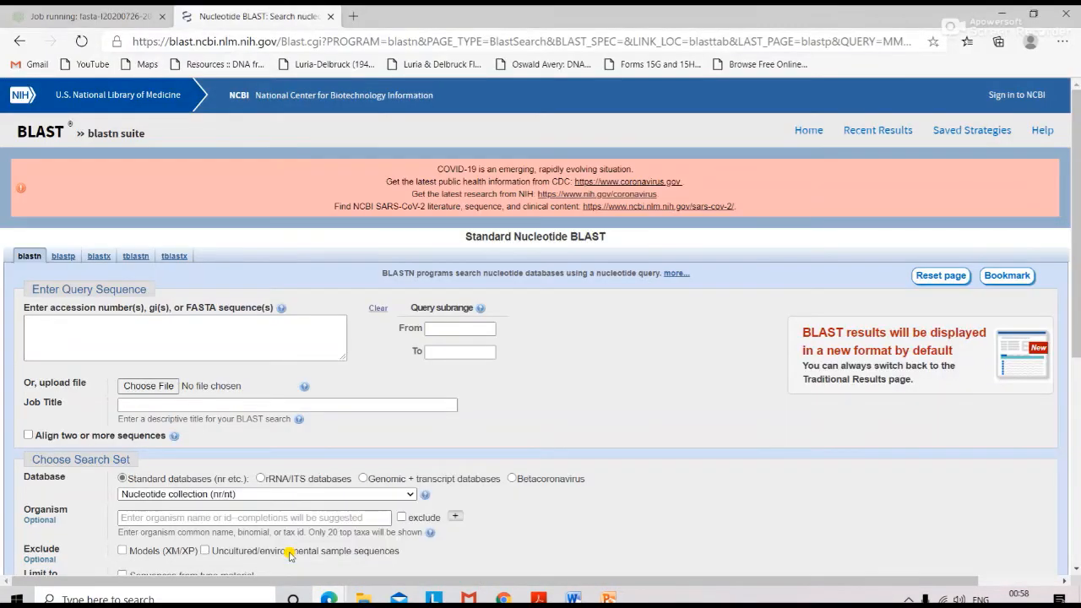
# Paste the copied nucleotide sequence as the query and review the database choices, keeping Nucleotide collection (nr/nt)
pyautogui.click(85, 321)
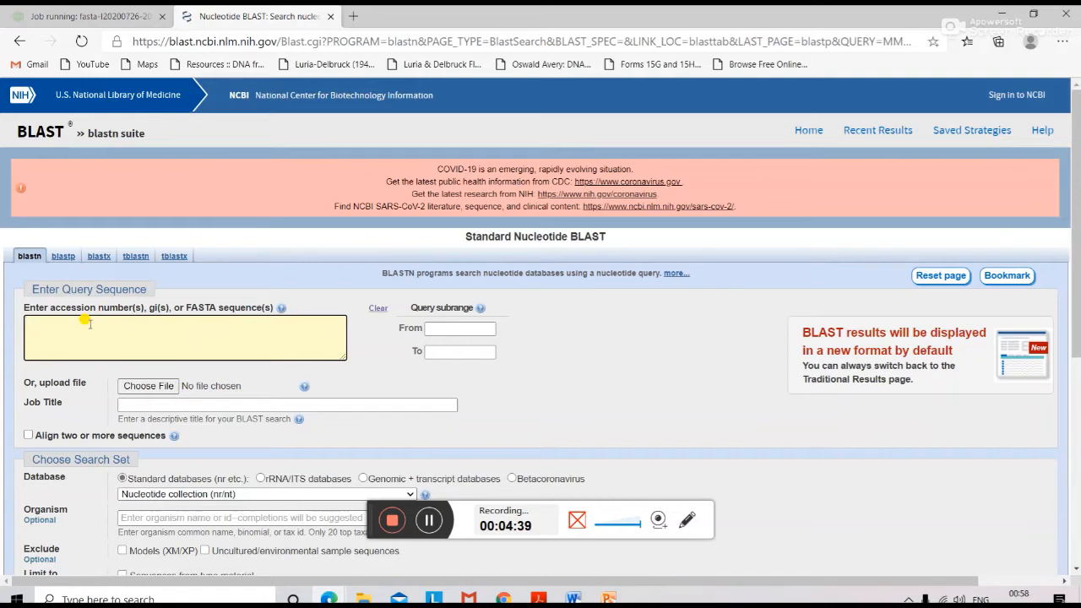
pyautogui.hotkey('ctrl', 'v')
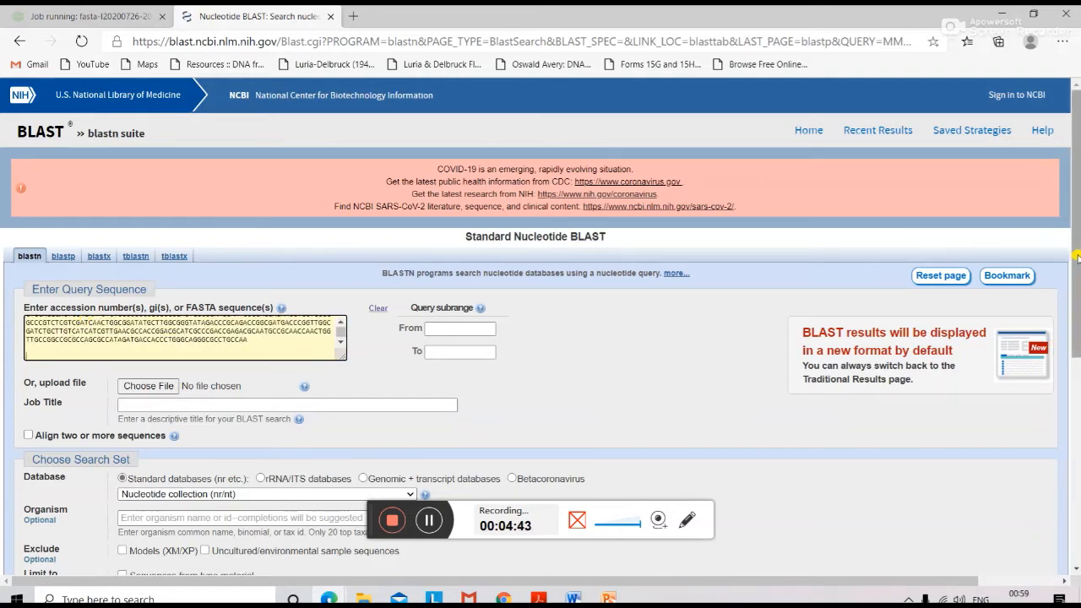
pyautogui.moveTo(1068, 256); pyautogui.dragTo(1078, 330)
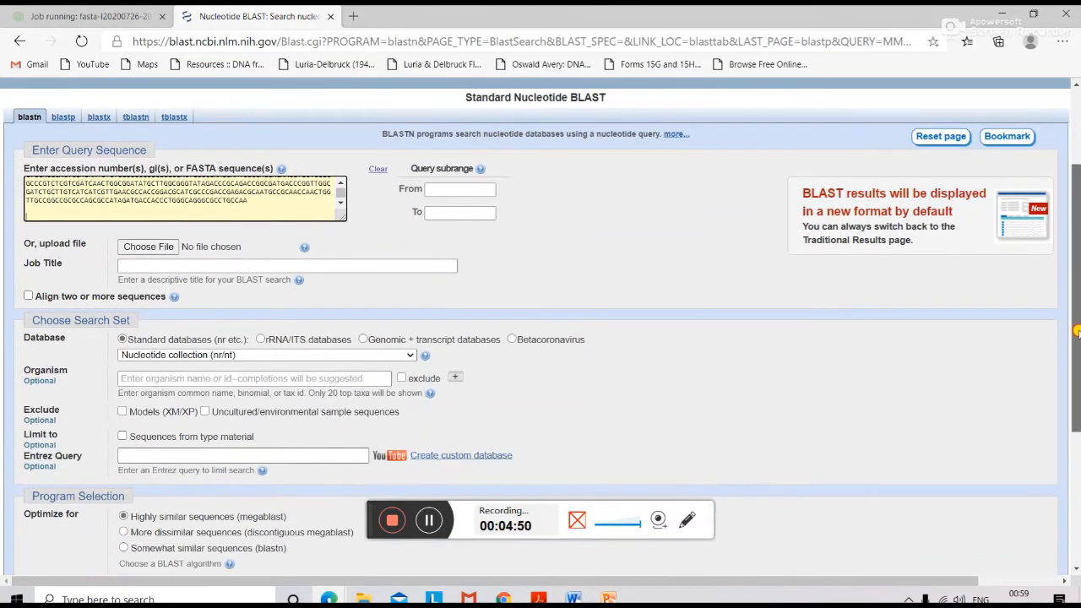
pyautogui.click(411, 359)
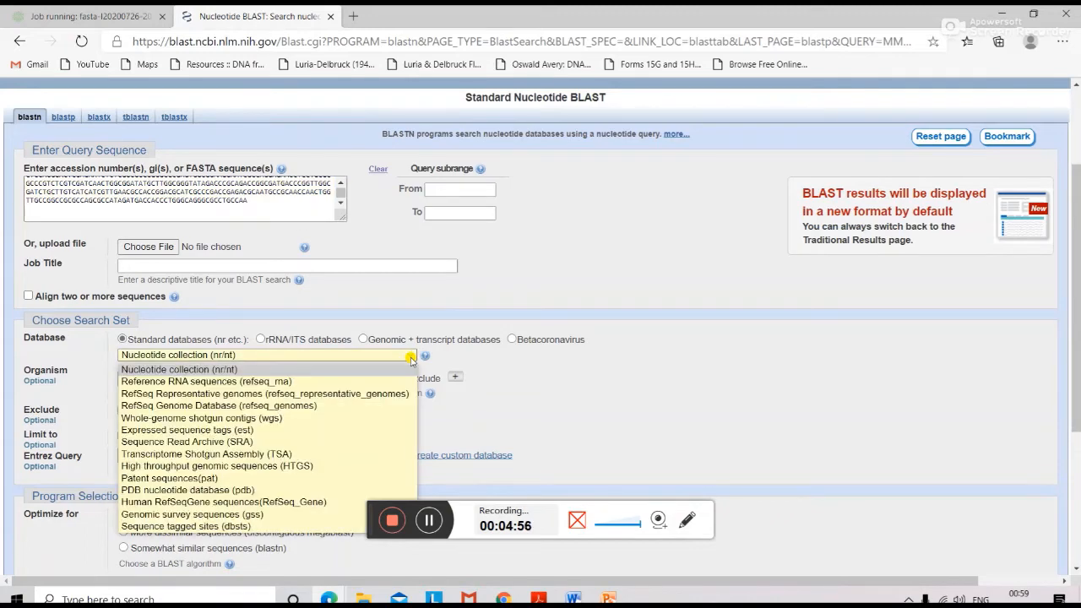
pyautogui.click(411, 359)
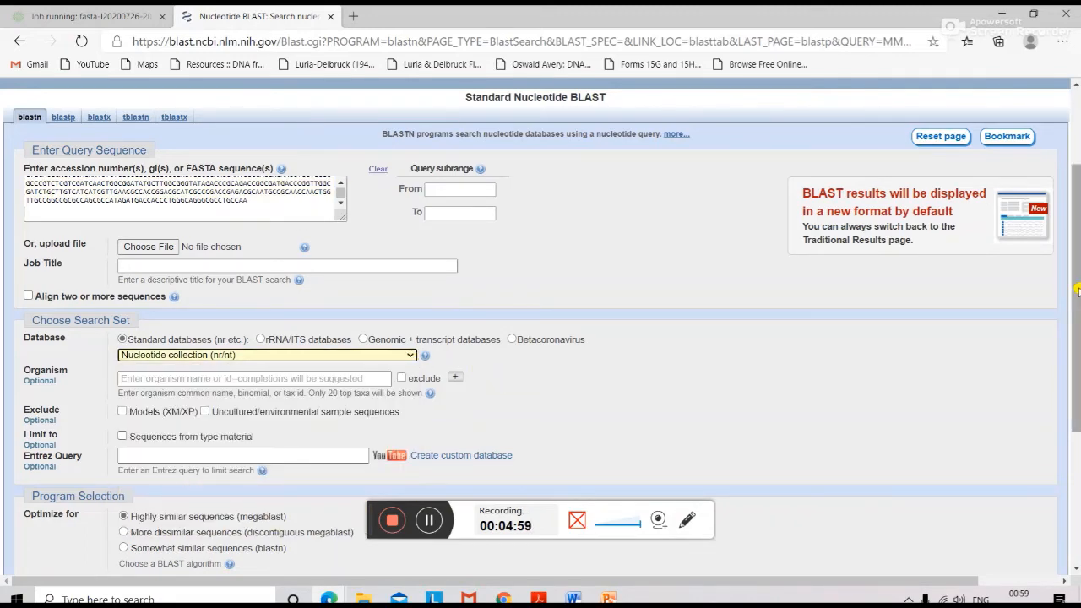
# Run the BLAST search optimized for highly similar sequences (megablast) and bring up the list of sequences producing significant alignments
pyautogui.moveTo(1076, 289); pyautogui.dragTo(1076, 346)
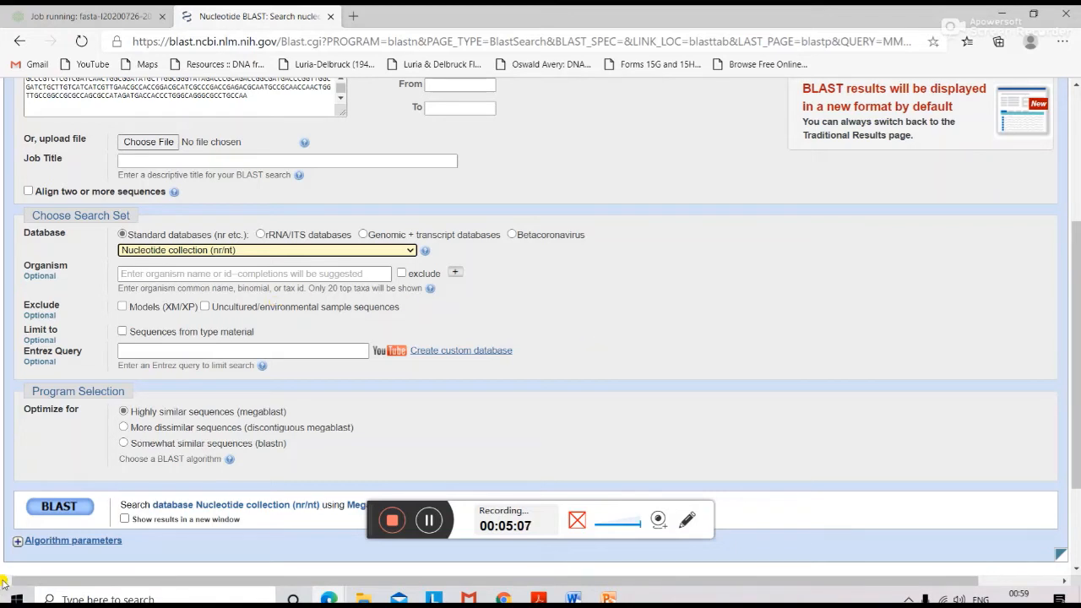
pyautogui.click(76, 505)
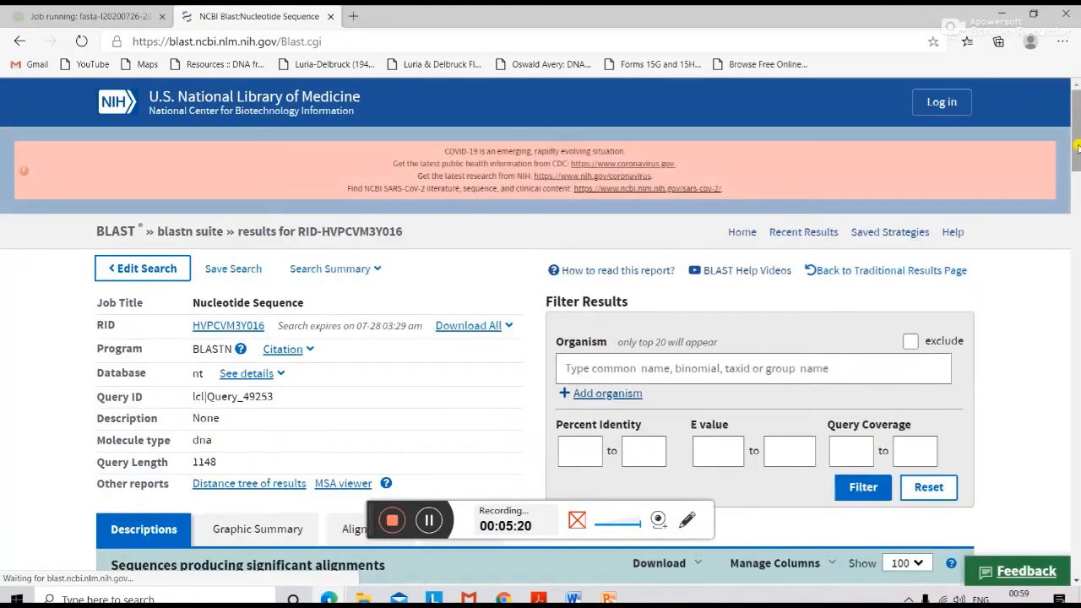
pyautogui.moveTo(1077, 148); pyautogui.dragTo(1076, 207)
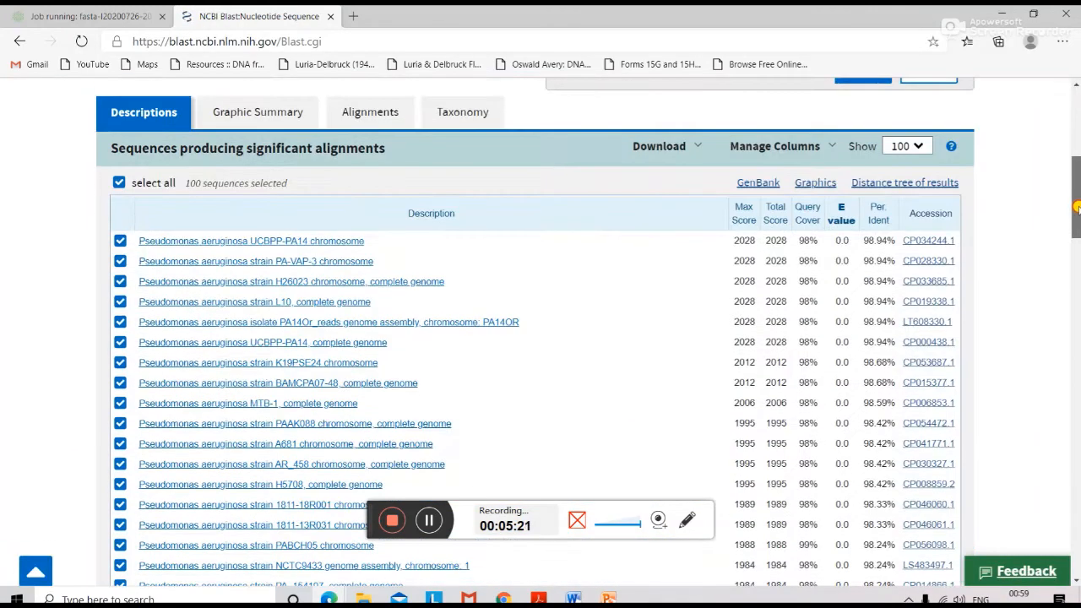